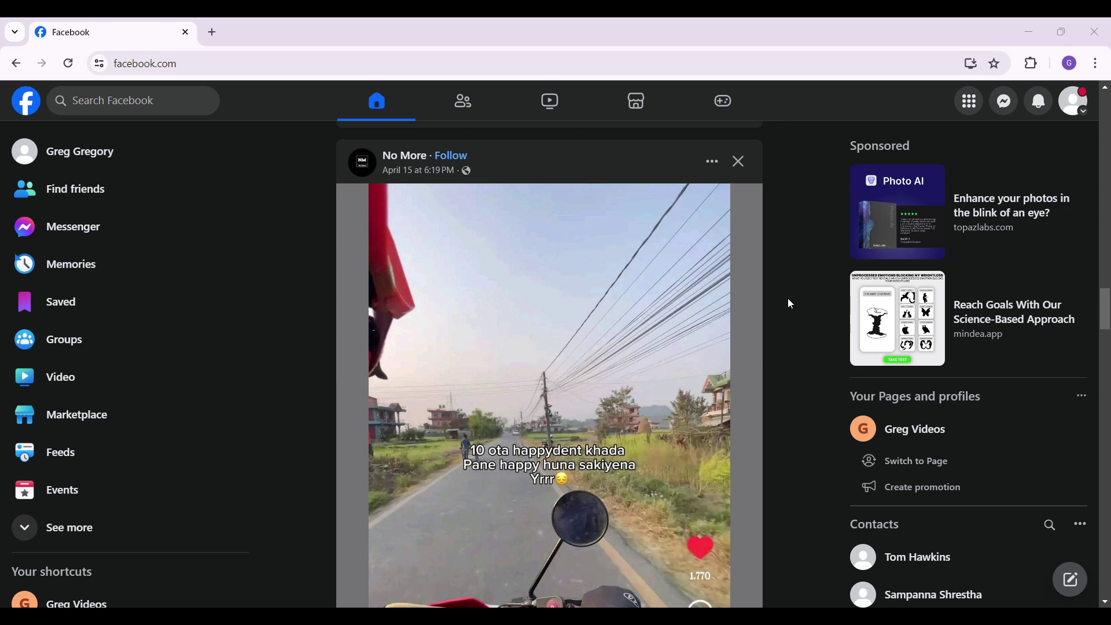
# Step: Reload facebook.com from the address bar to return the home feed to the top
pyautogui.click(217, 60)
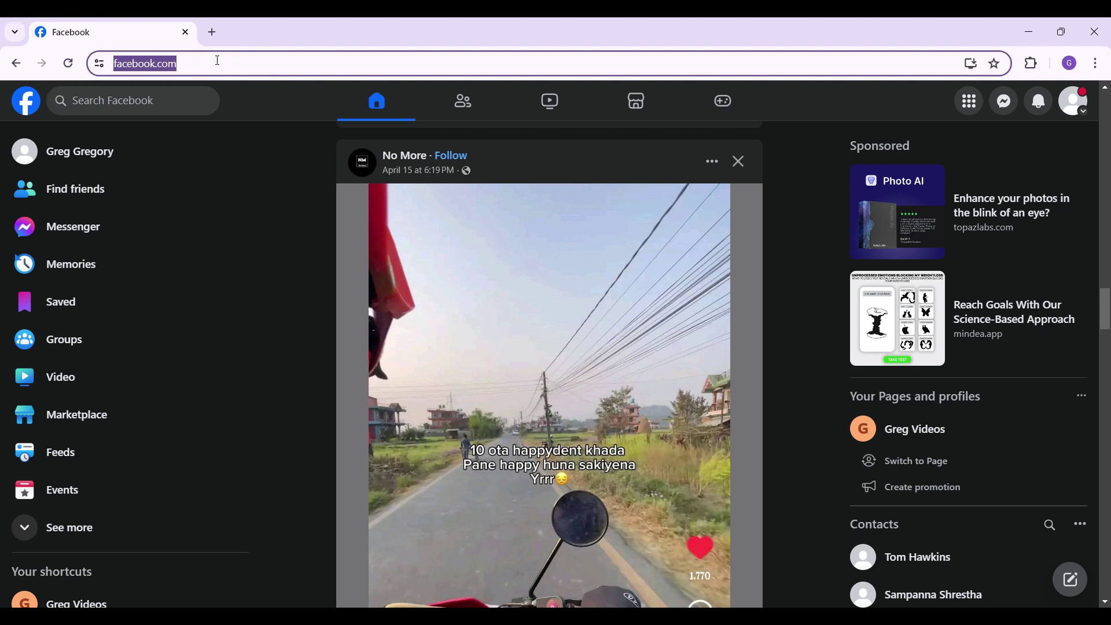
pyautogui.press('Return')
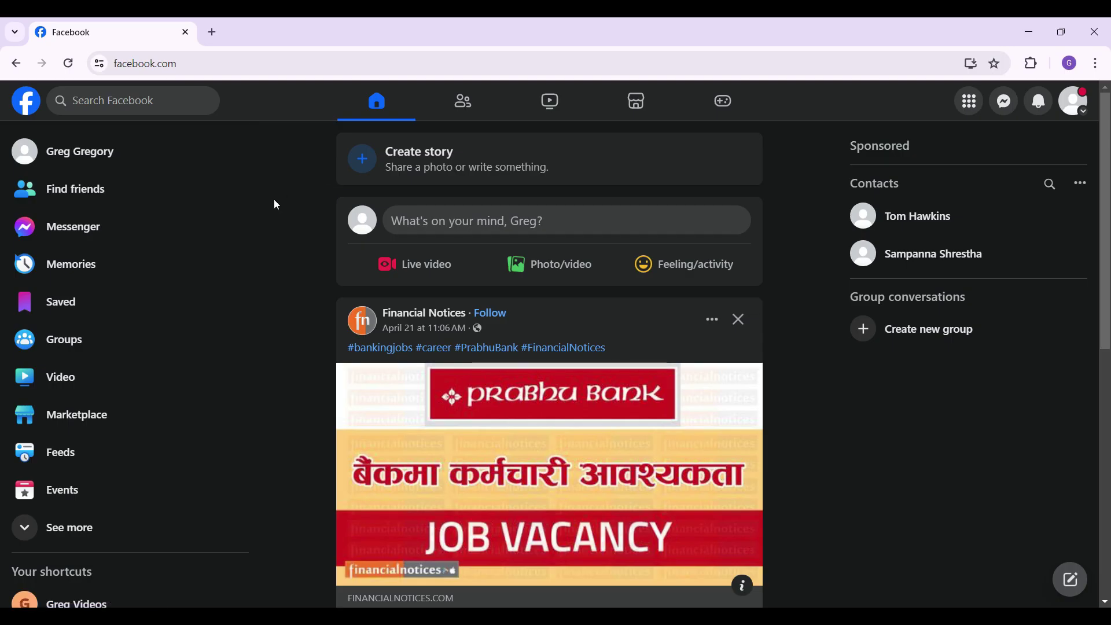
pyautogui.click(92, 233)
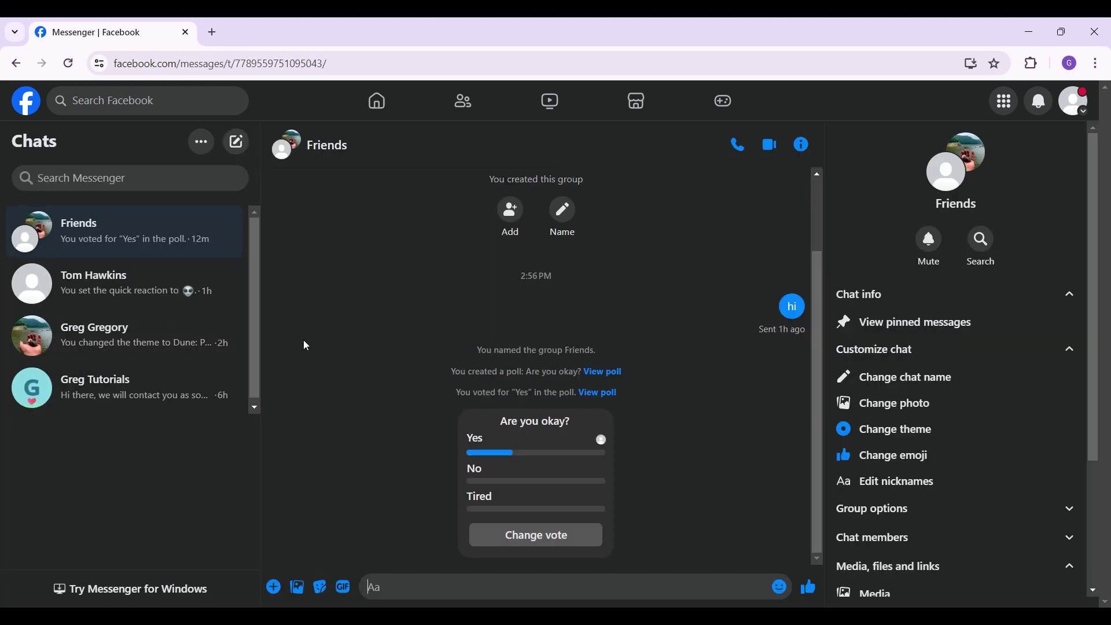
pyautogui.moveTo(121, 283)
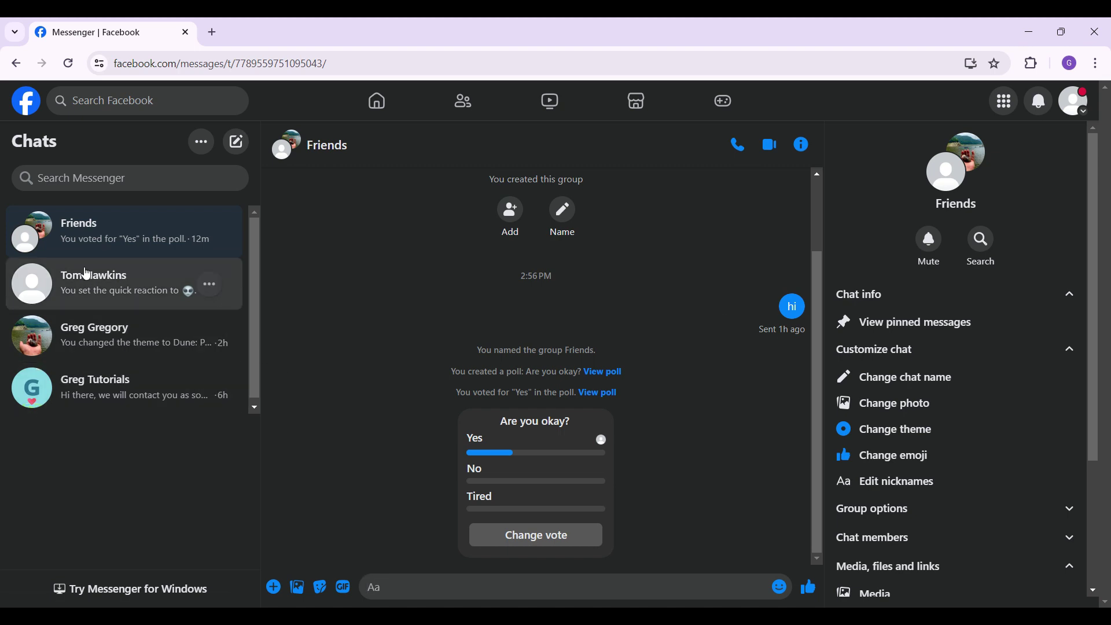
pyautogui.click(108, 286)
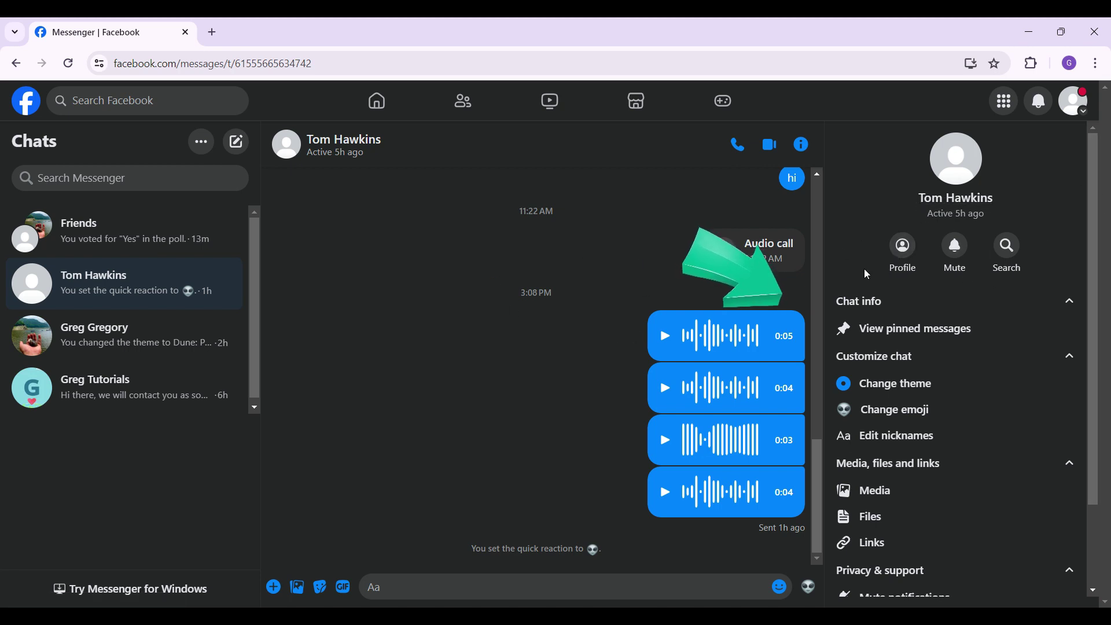
pyautogui.scroll(-3, 878, 365)
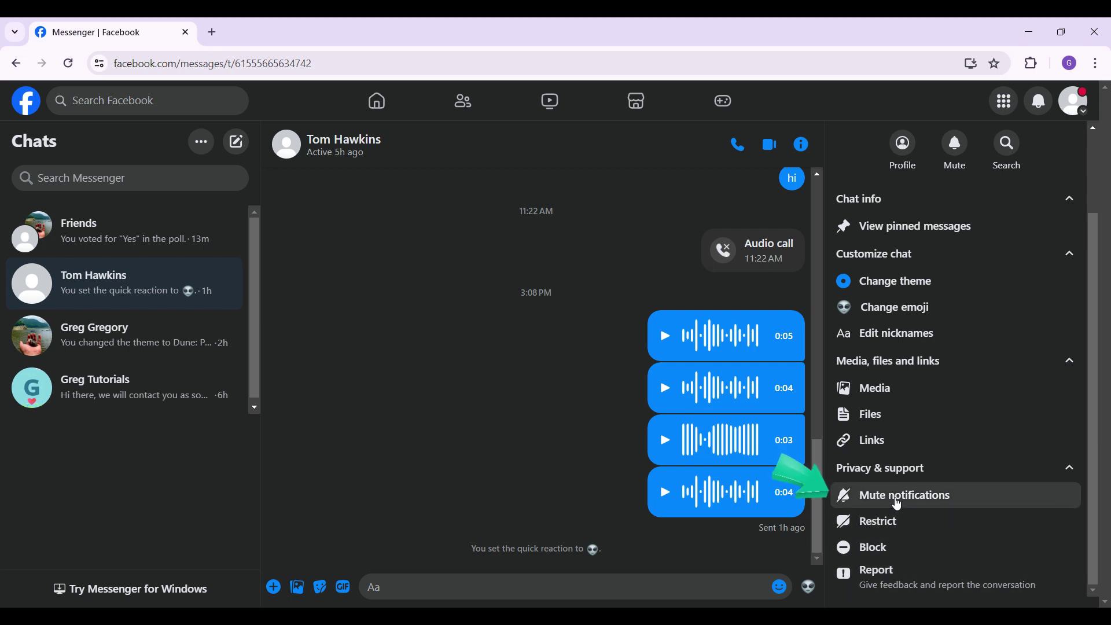
pyautogui.click(898, 502)
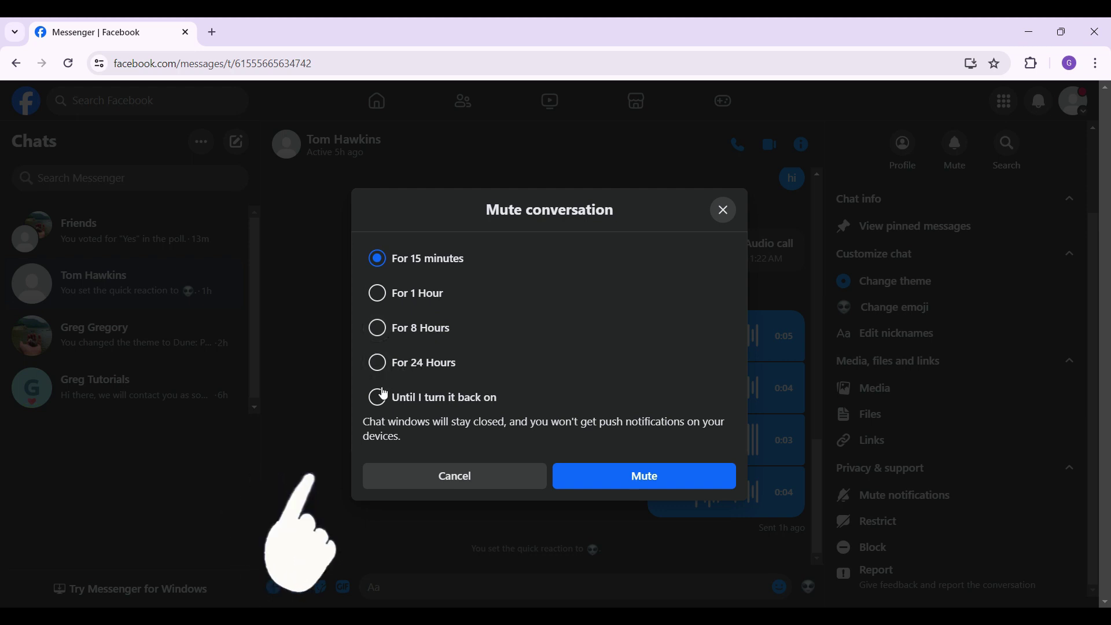
pyautogui.click(380, 395)
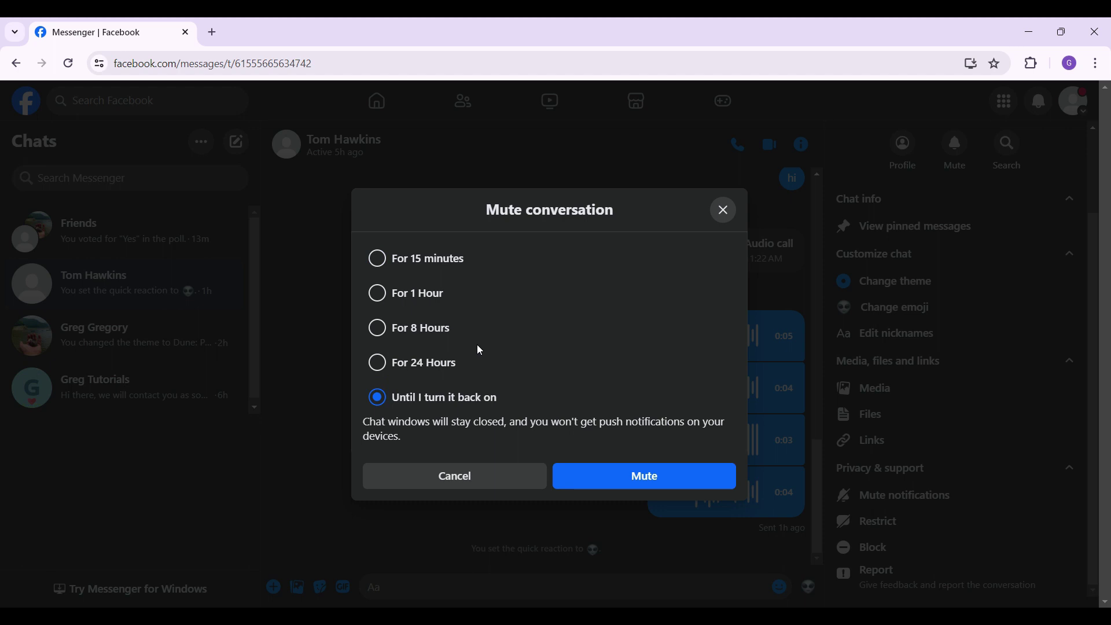
pyautogui.click(708, 476)
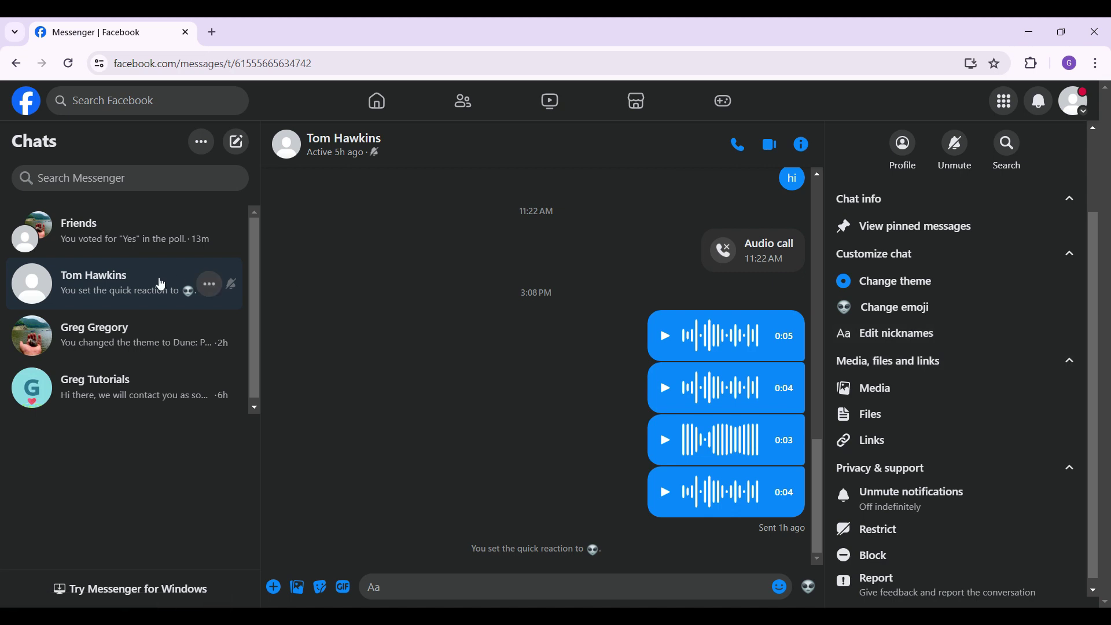
pyautogui.scroll(1, 923, 351)
pyautogui.scroll(1, 924, 351)
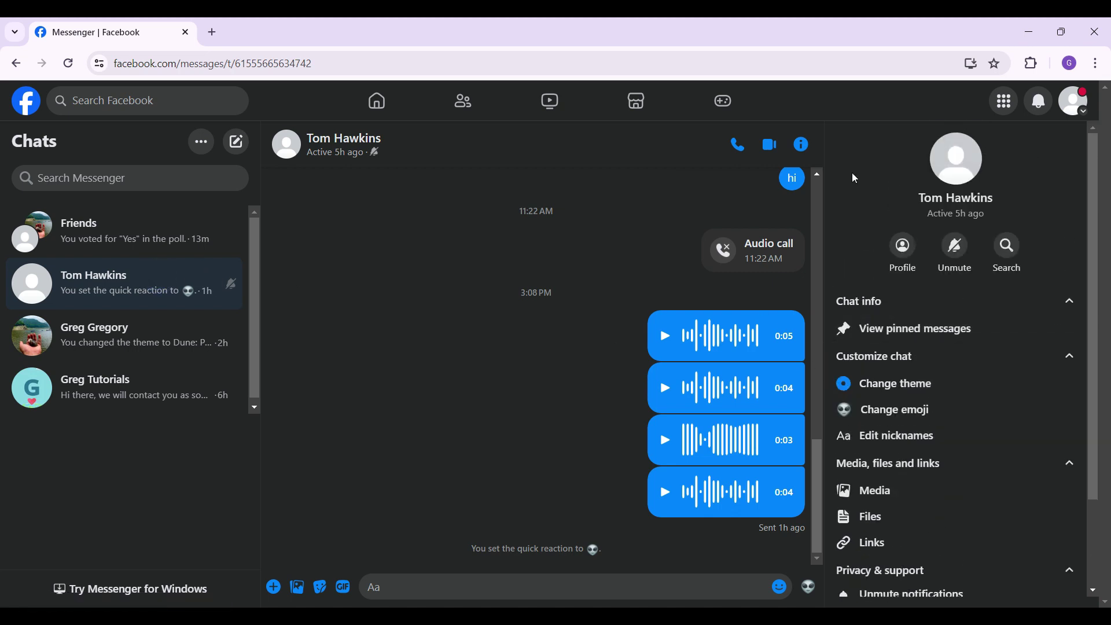
pyautogui.scroll(-2, 949, 351)
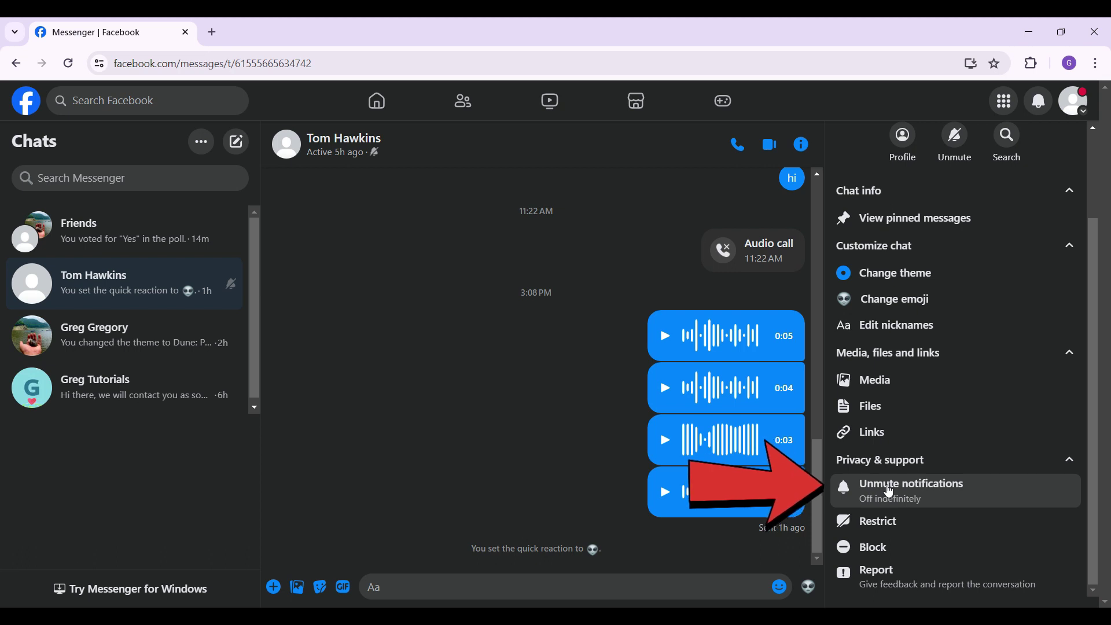
pyautogui.click(889, 492)
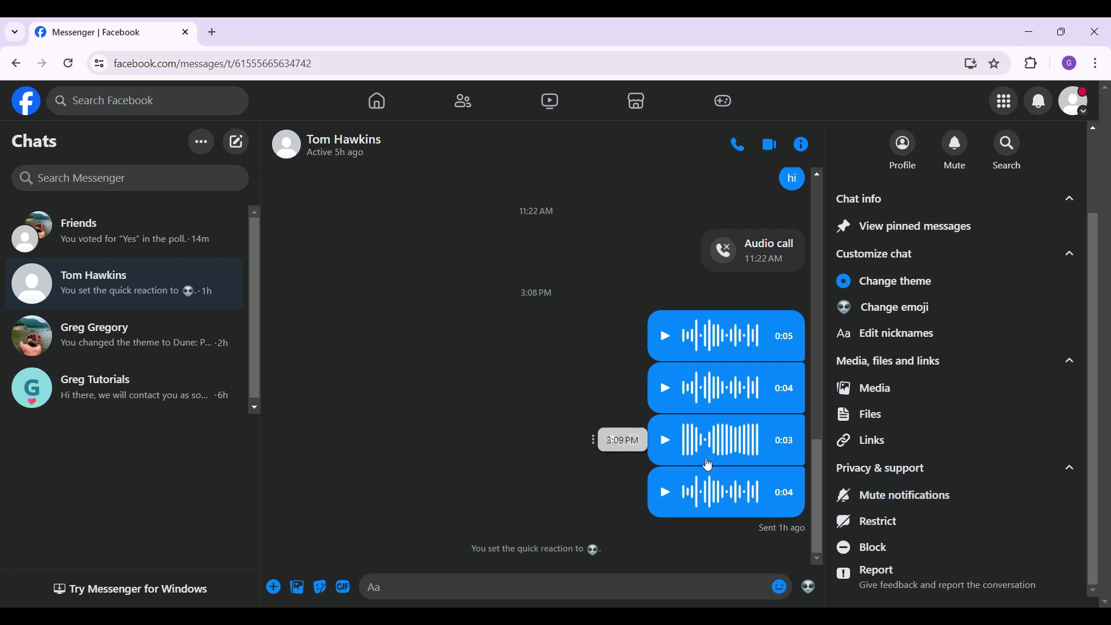